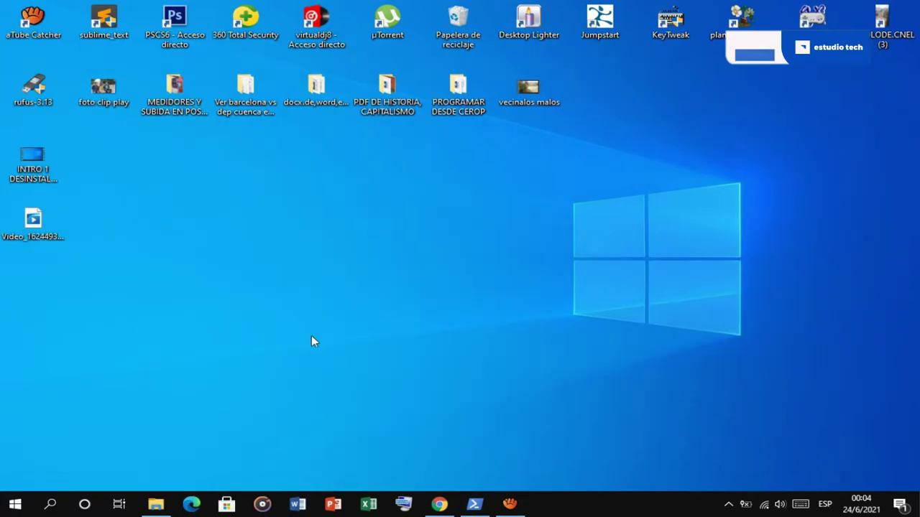
# - Switch to File Explorer and open the local disk (C:) from Este equipo
pyautogui.click(155, 504)
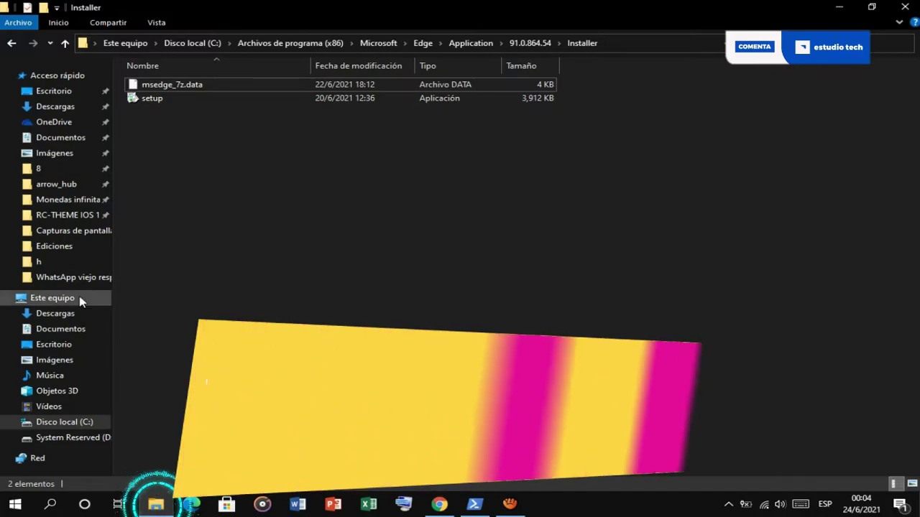
pyautogui.click(53, 298)
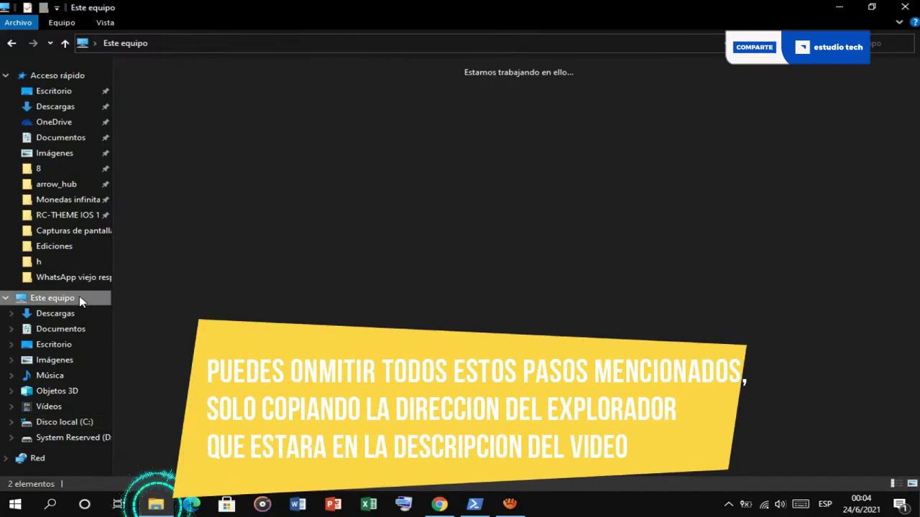
pyautogui.click(184, 308)
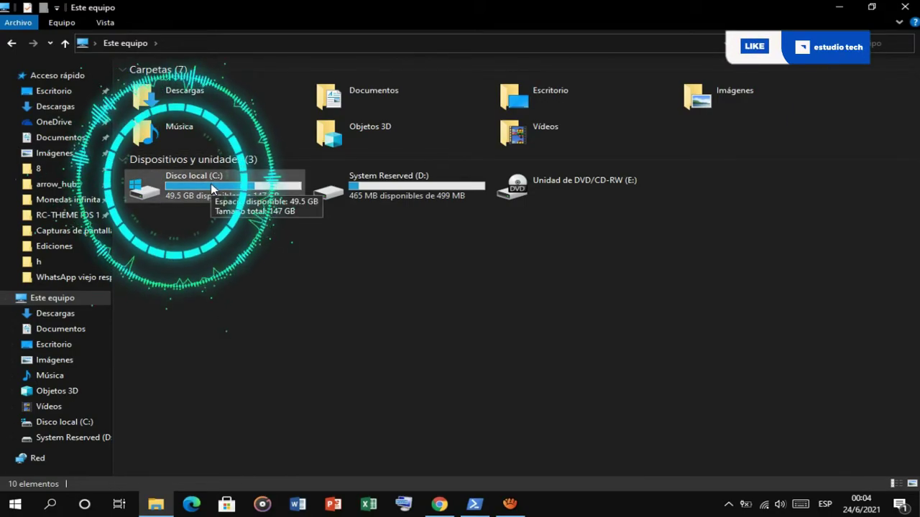
pyautogui.doubleClick(210, 184)
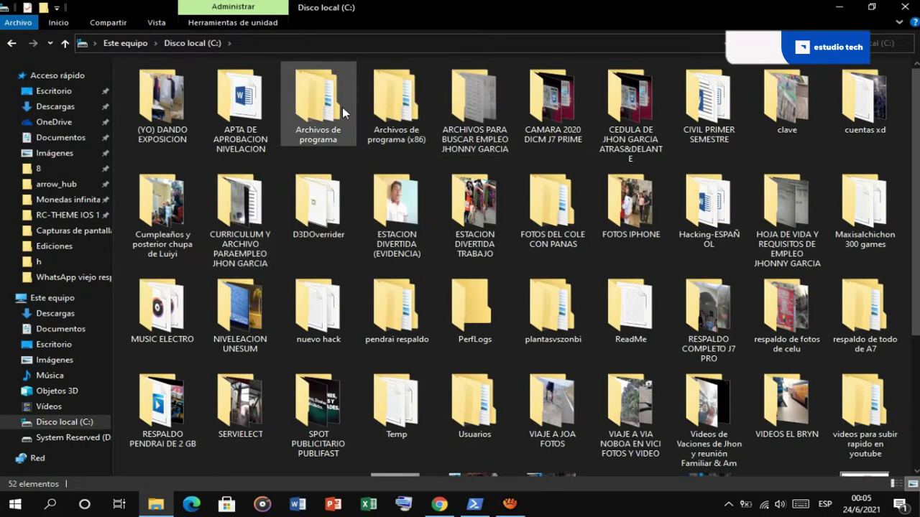
# - Open the Microsoft folder inside Archivos de programa (x86) on drive C:
pyautogui.doubleClick(323, 133)
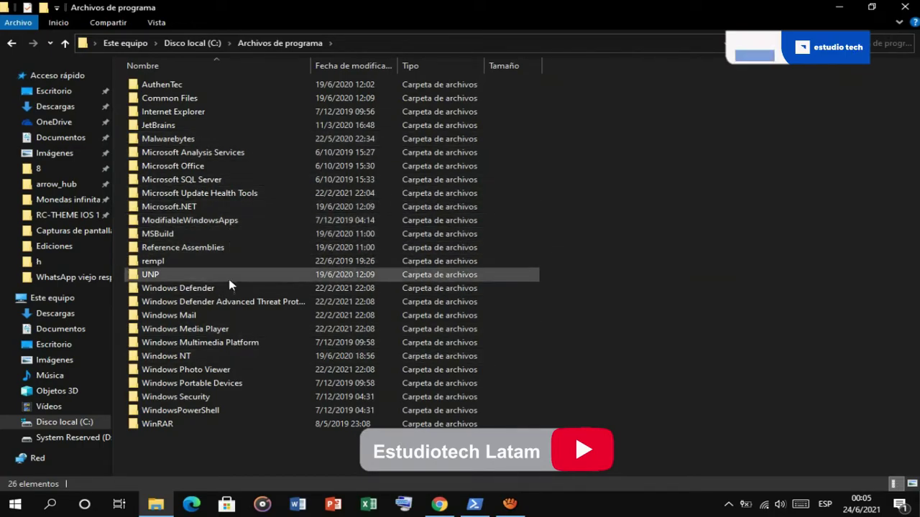
pyautogui.click(12, 45)
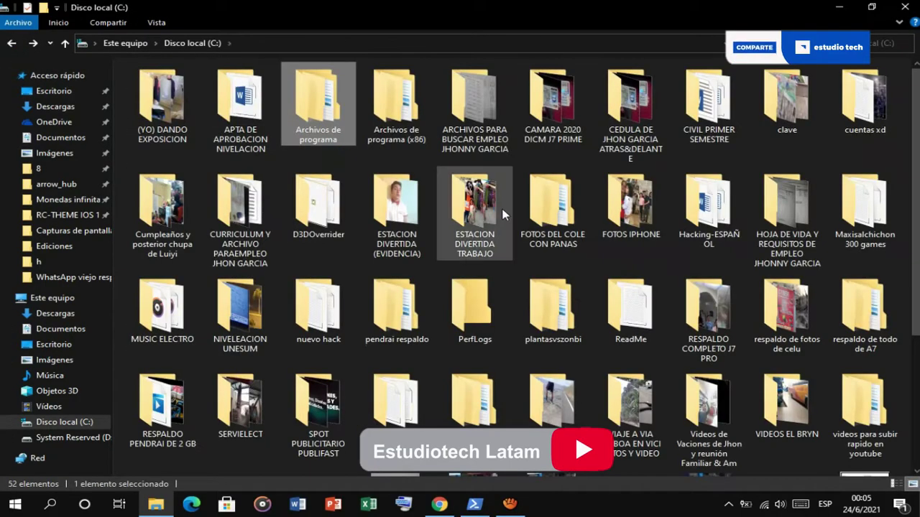
pyautogui.doubleClick(394, 104)
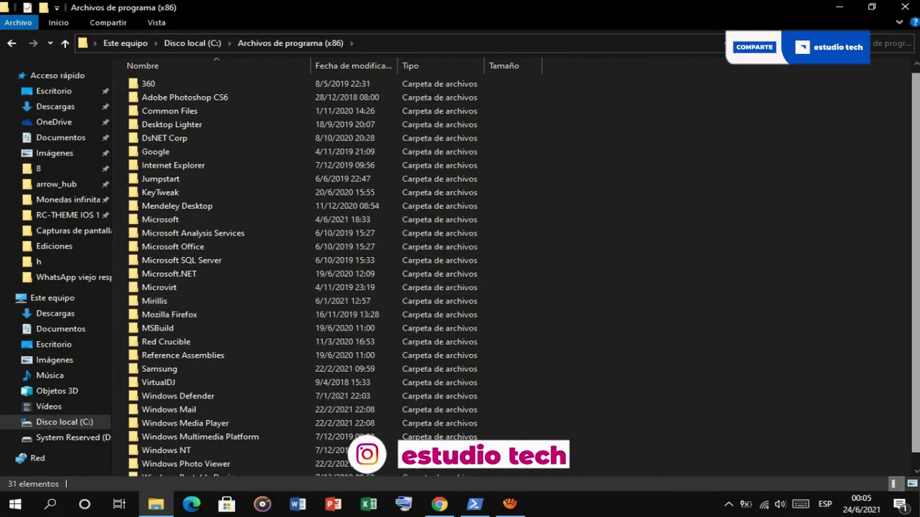
pyautogui.scroll(-1, 302, 273)
pyautogui.scroll(1, 559, 234)
pyautogui.scroll(-1, 558, 235)
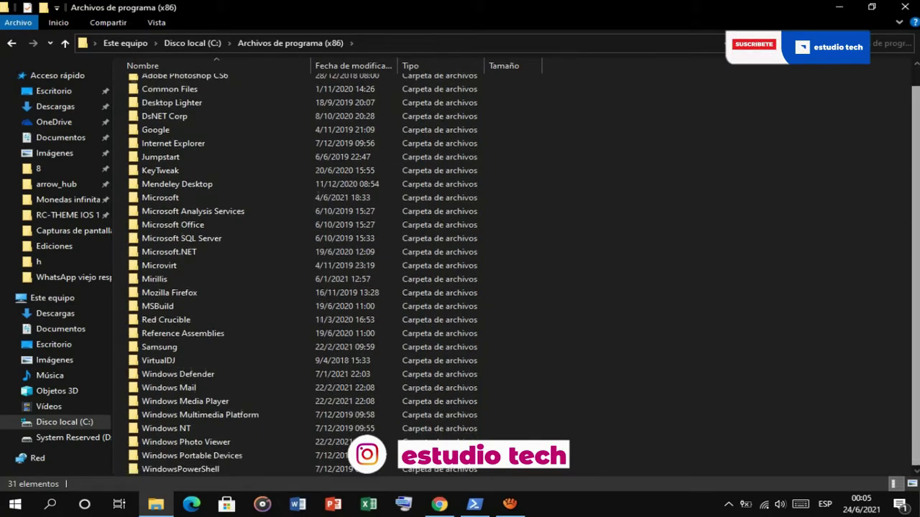
pyautogui.click(230, 201)
pyautogui.doubleClick(230, 201)
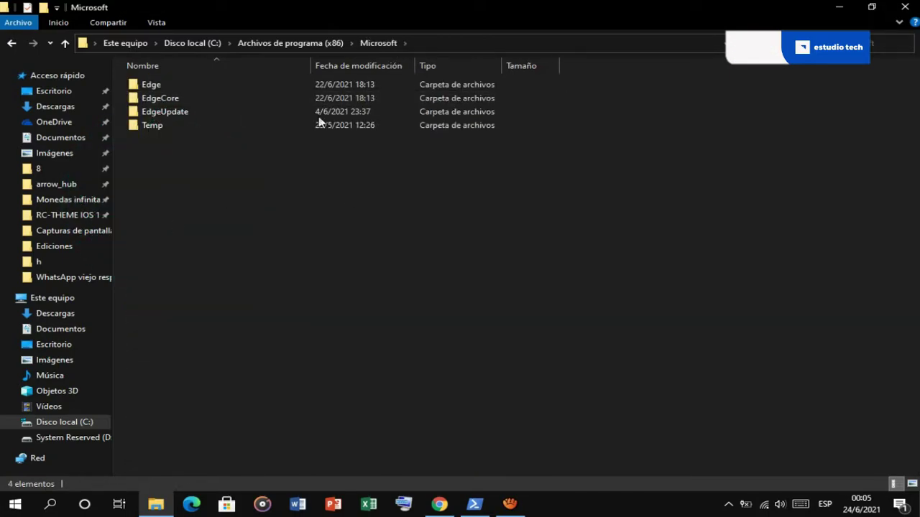
# - Navigate from the Microsoft folder through Edge, Application and 91.0.864.54 to the Installer folder
pyautogui.doubleClick(267, 85)
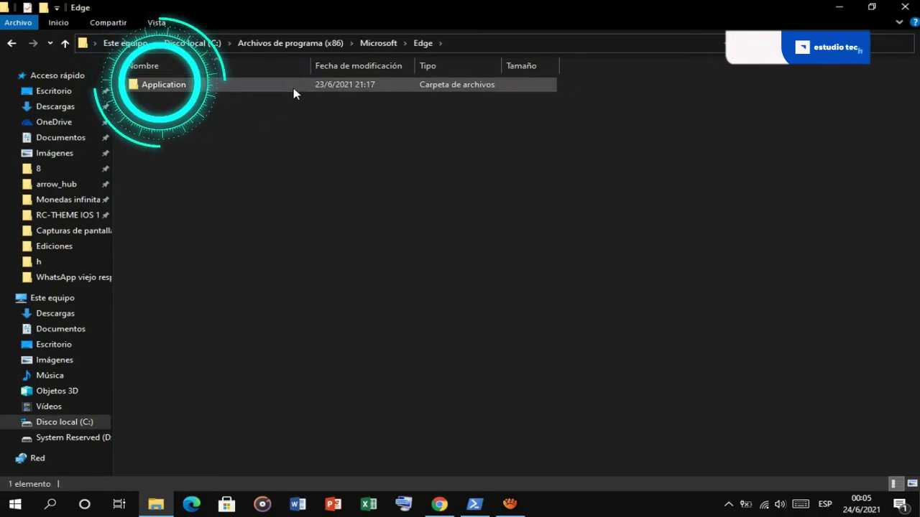
pyautogui.doubleClick(294, 87)
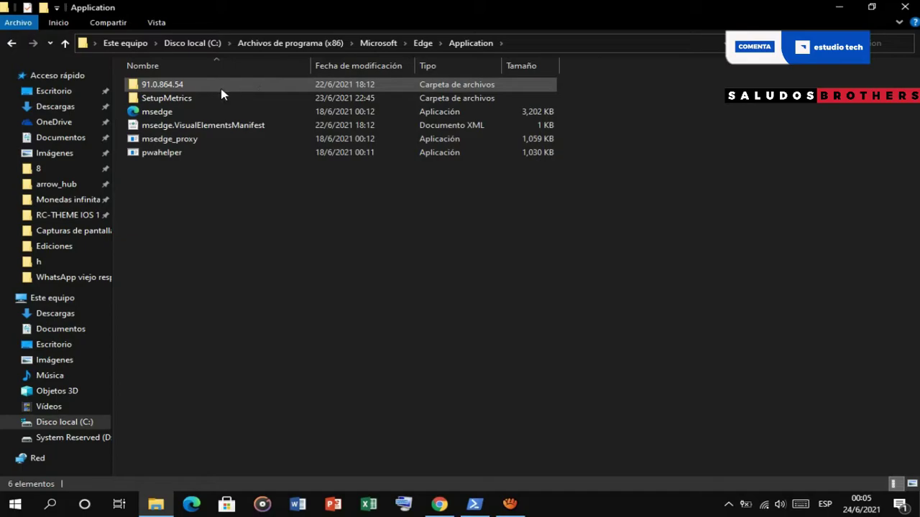
pyautogui.moveTo(221, 90)
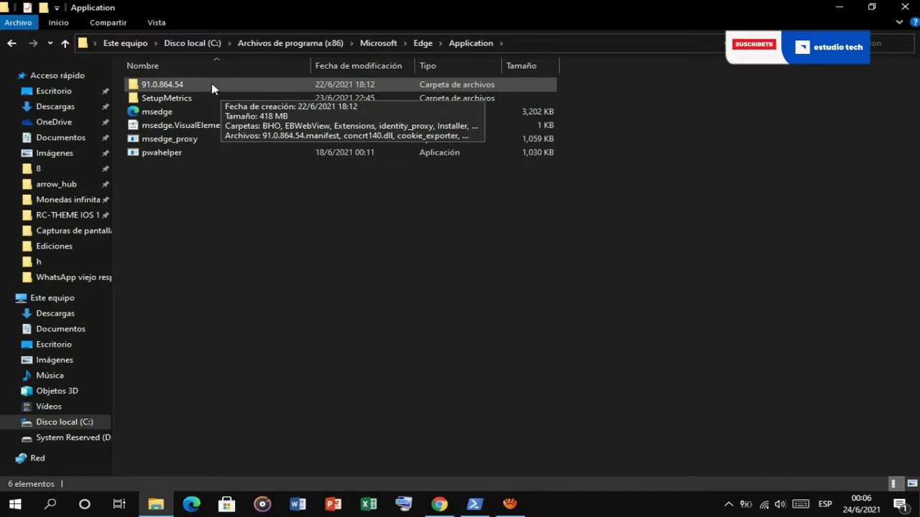
pyautogui.doubleClick(212, 88)
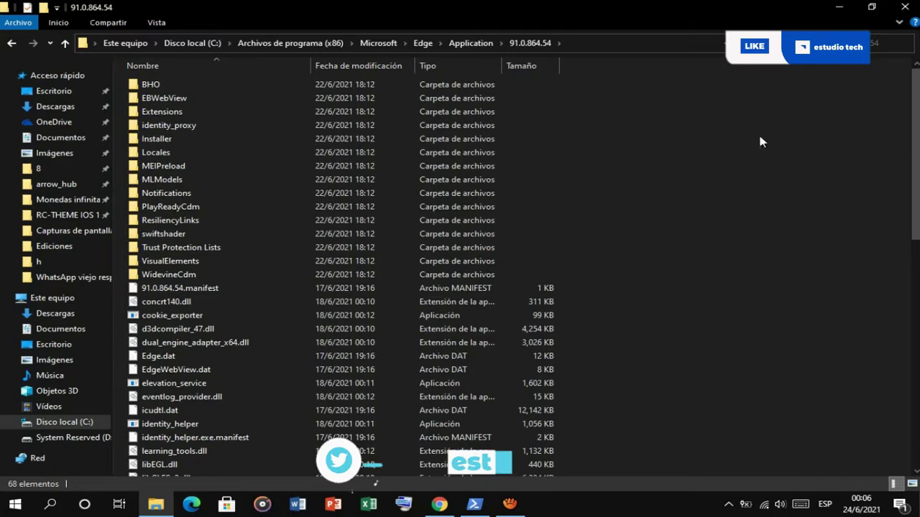
pyautogui.doubleClick(431, 140)
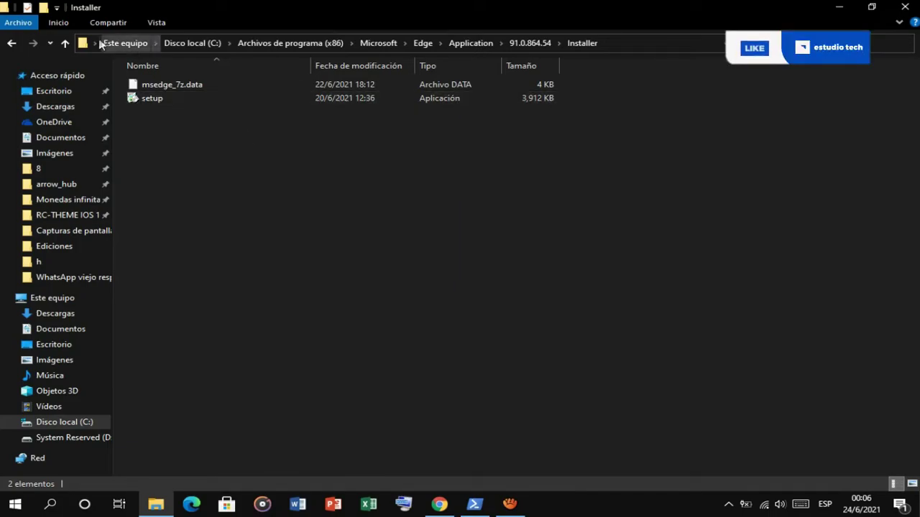
# - Open Windows PowerShell as administrator in the Installer folder, run ".\setup.exe --uninstall --system-level --verbose-logging --force-uninstall" and minimize the console
pyautogui.click(18, 22)
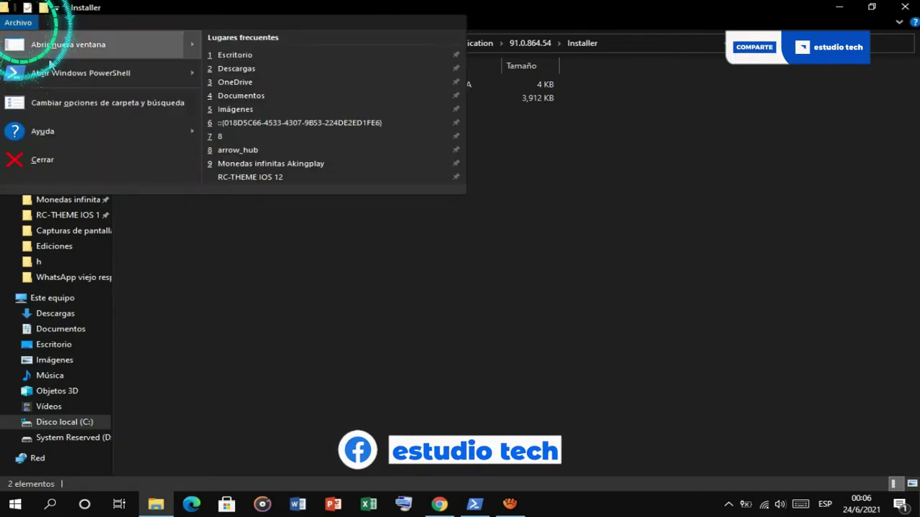
pyautogui.moveTo(20, 82)
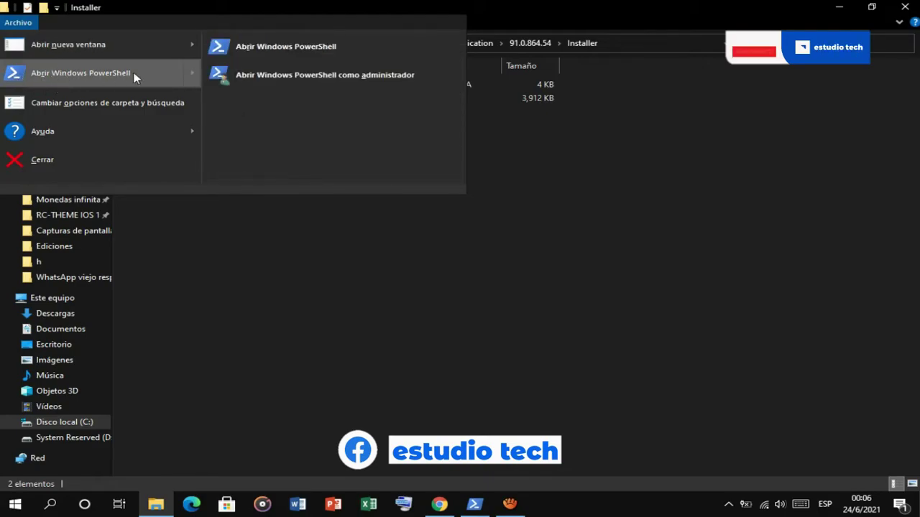
pyautogui.click(248, 75)
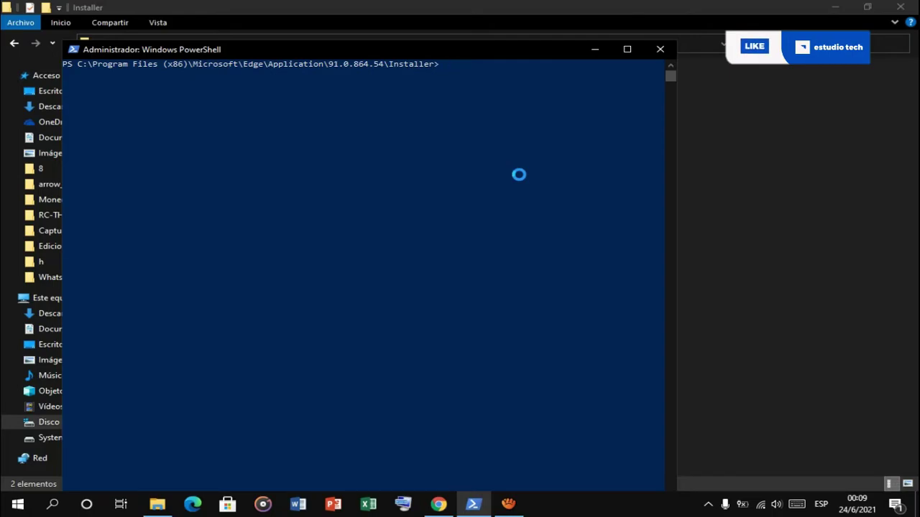
pyautogui.write('.\\setup.exe --uninstall --system-level --verbose-logging --force-uninstall')
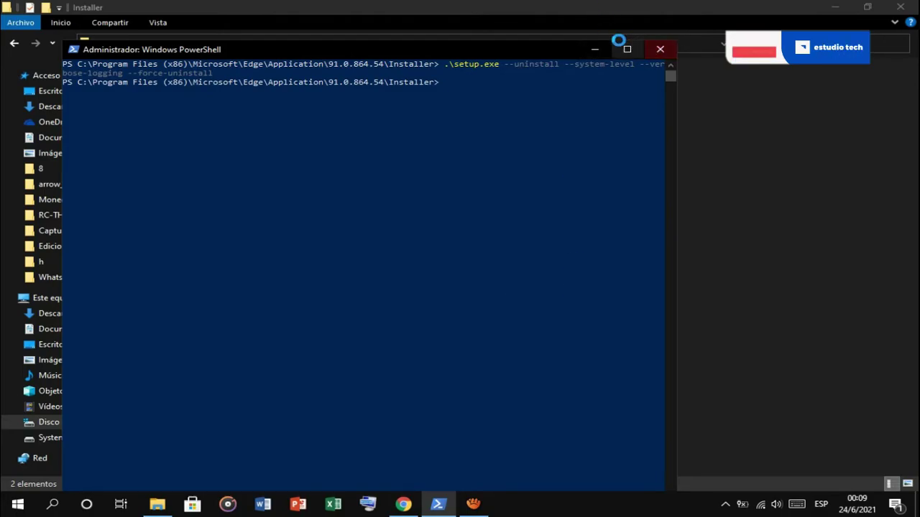
pyautogui.click(592, 48)
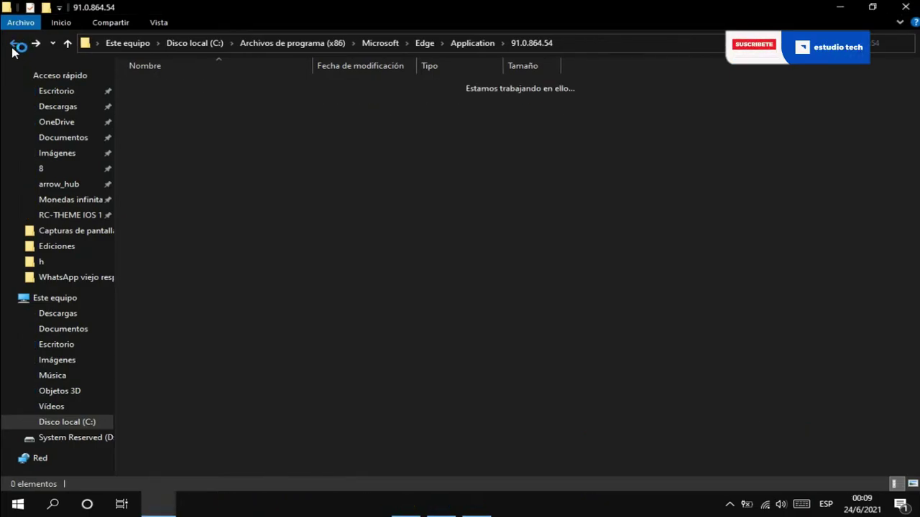
# - Examine what remains in the Edge program folders, from Archivos de programa (x86) down to 91.0.864.54\Installer
pyautogui.click(16, 44)
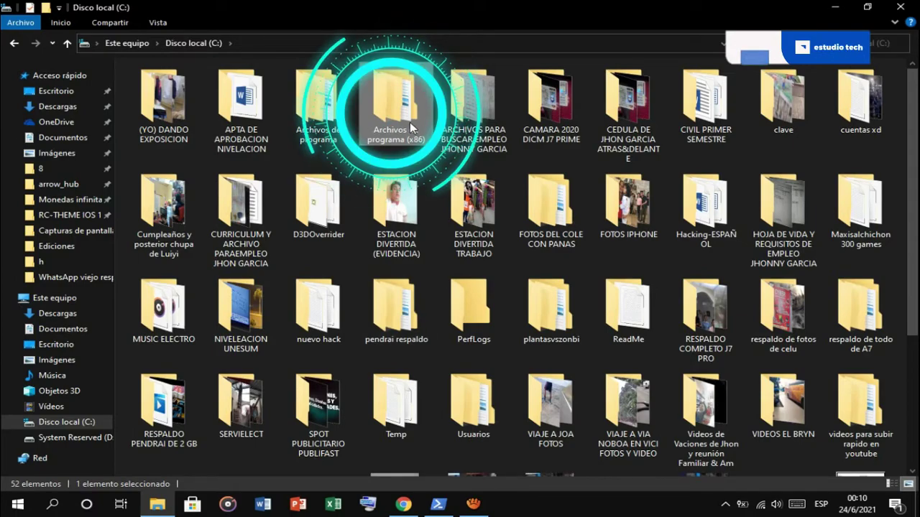
pyautogui.doubleClick(410, 127)
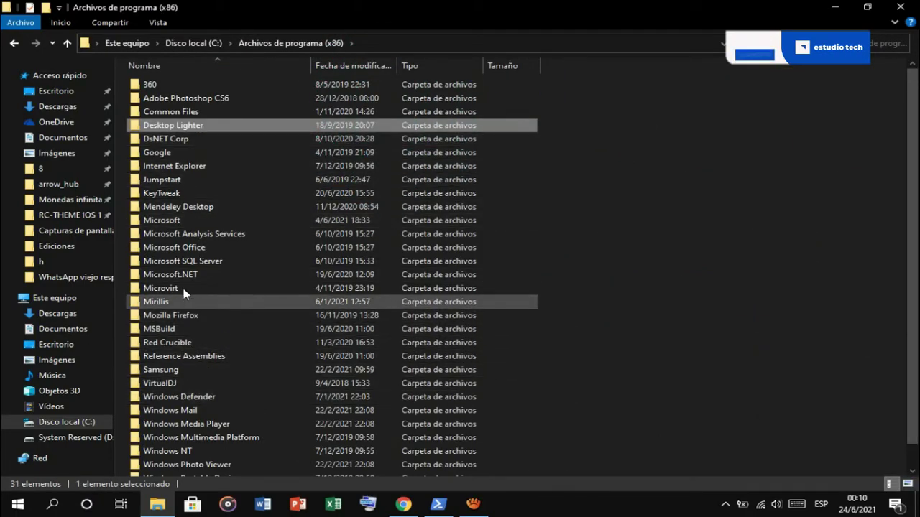
pyautogui.doubleClick(201, 221)
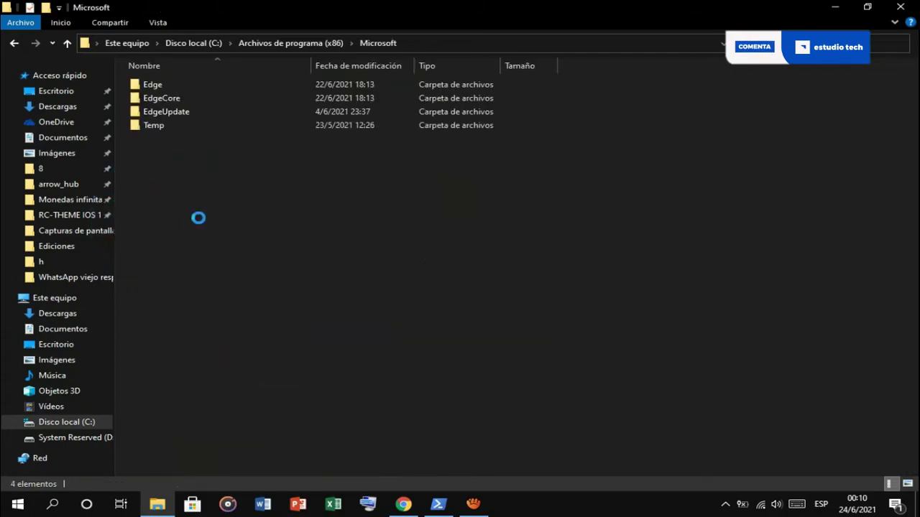
pyautogui.doubleClick(261, 91)
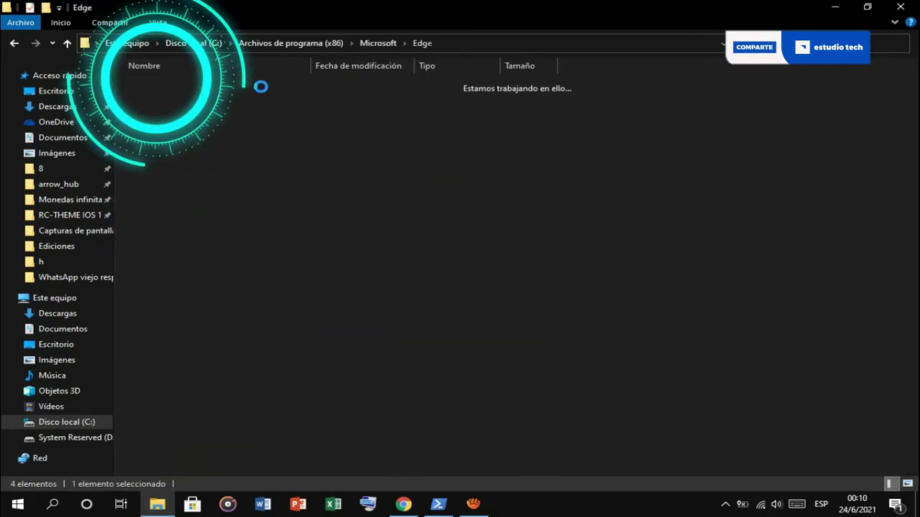
pyautogui.doubleClick(275, 90)
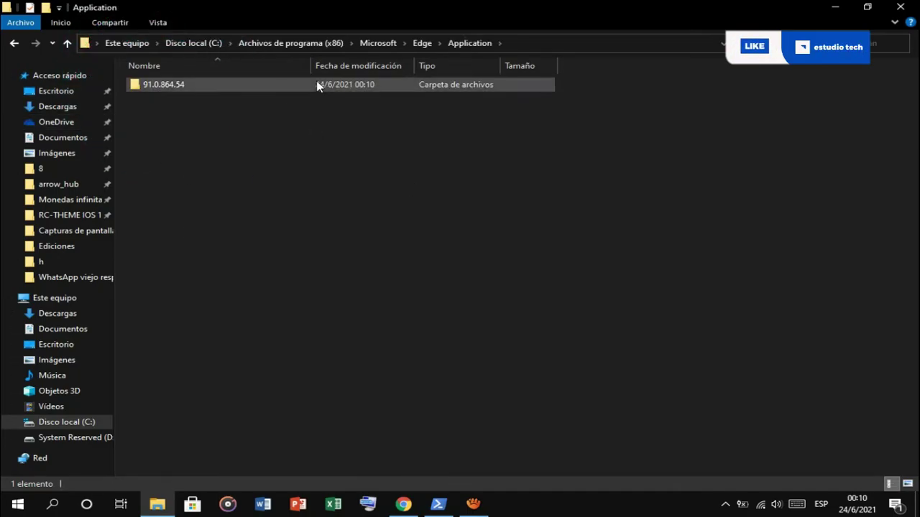
pyautogui.click(278, 90)
pyautogui.doubleClick(278, 91)
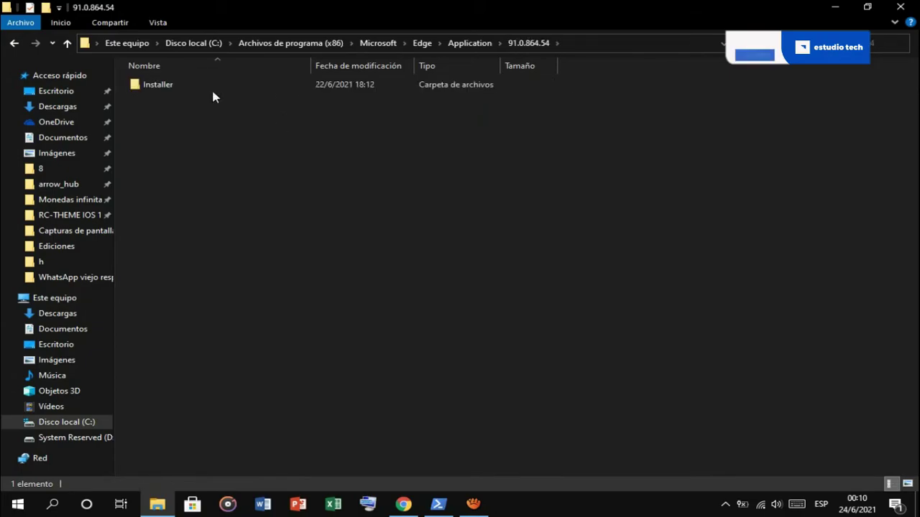
pyautogui.click(285, 89)
pyautogui.doubleClick(273, 85)
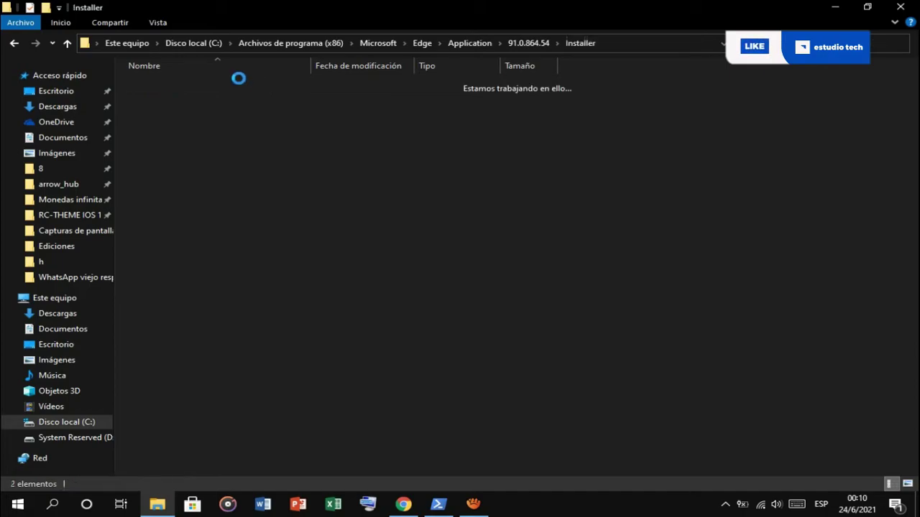
# - Return to Archivos de programa (x86) and check the contents of its Microsoft folder
pyautogui.click(14, 46)
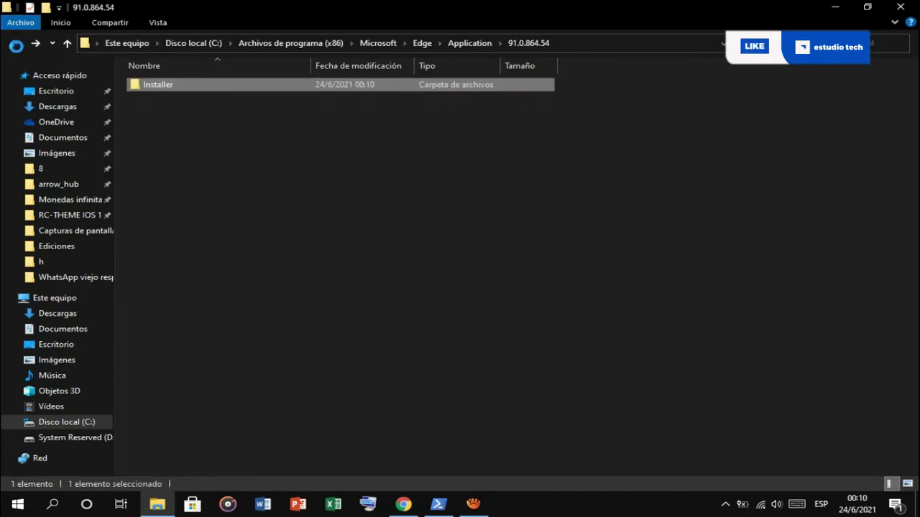
pyautogui.click(15, 44)
pyautogui.click(15, 45)
pyautogui.click(15, 45)
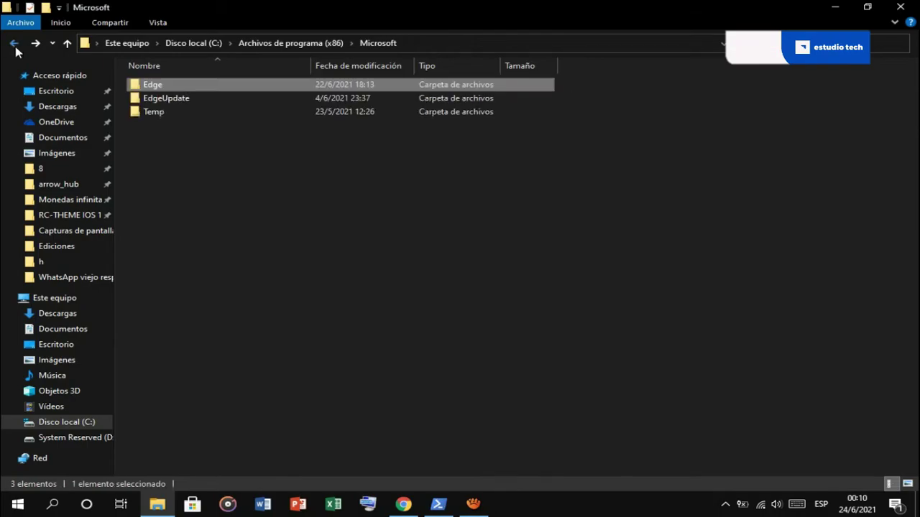
pyautogui.click(14, 44)
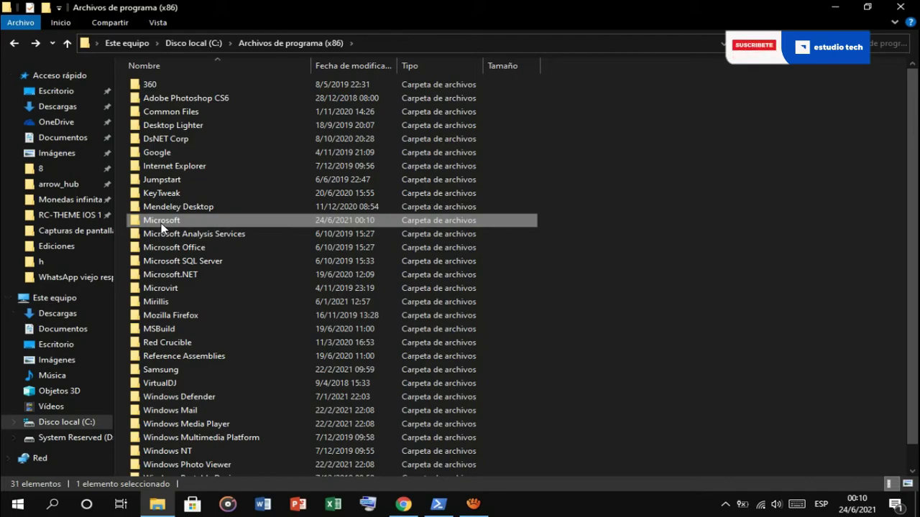
pyautogui.moveTo(161, 227)
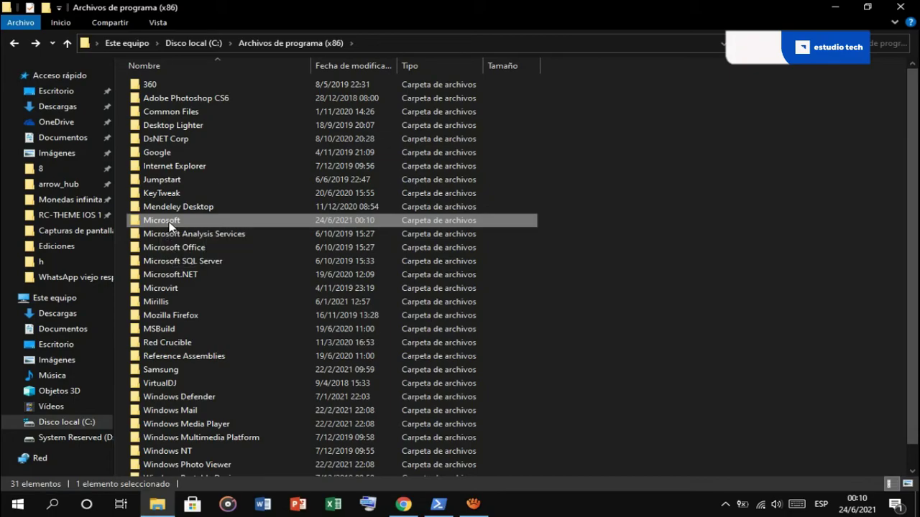
pyautogui.doubleClick(171, 225)
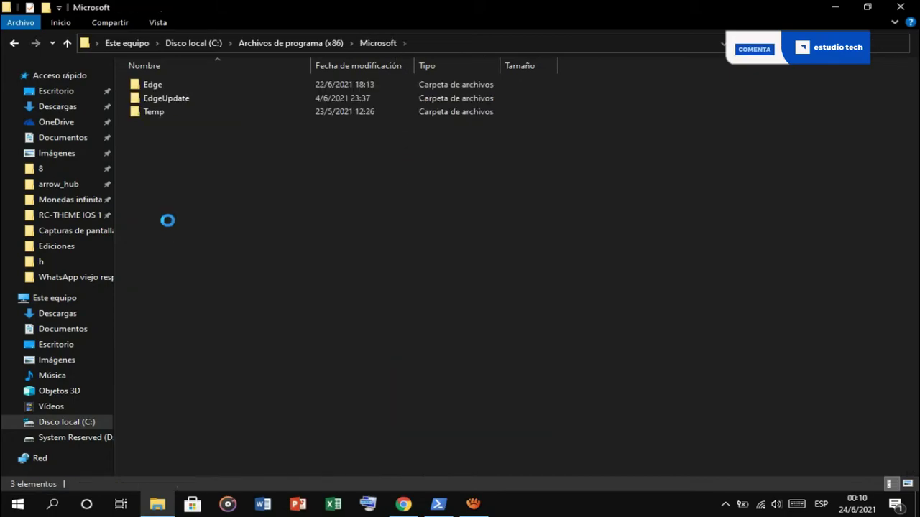
pyautogui.click(14, 44)
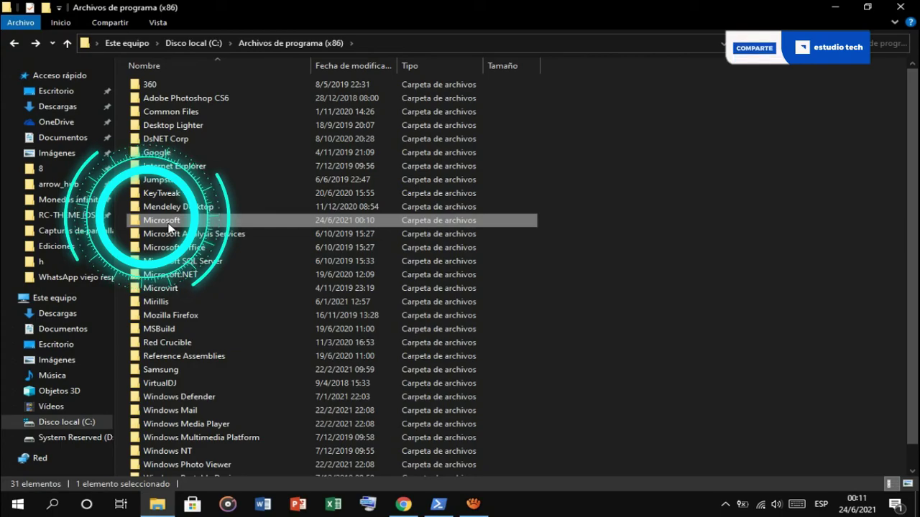
# - Delete the Microsoft folder from Archivos de programa (x86) and minimize the File Explorer window
pyautogui.rightClick(171, 226)
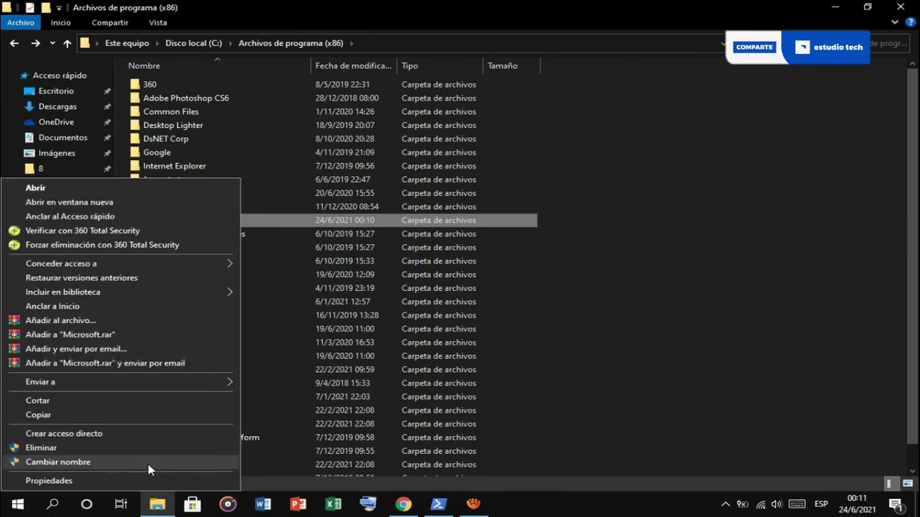
pyautogui.click(104, 446)
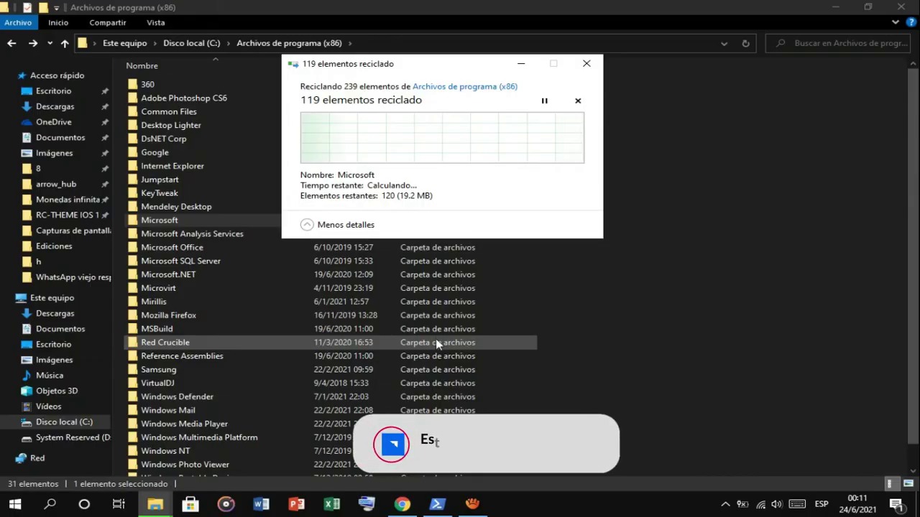
pyautogui.click(837, 6)
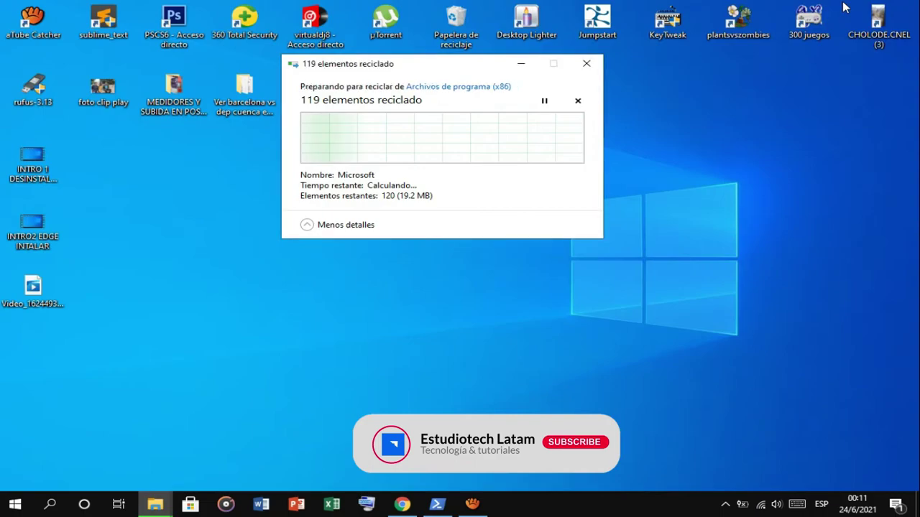